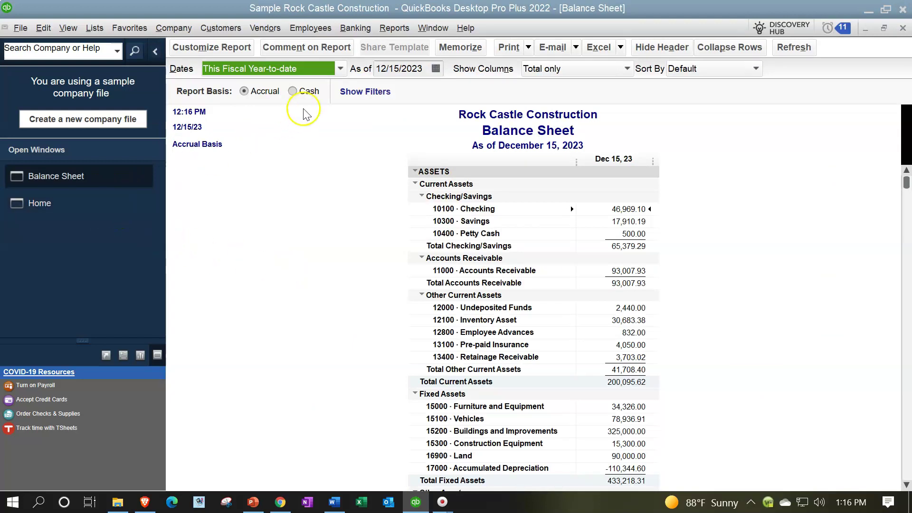
Open the standard Profit & Loss report and set its start date to 01/01/2023, keeping 12/15/2023 as the end date.
{"action": "left_click", "coordinate": [394, 28]}
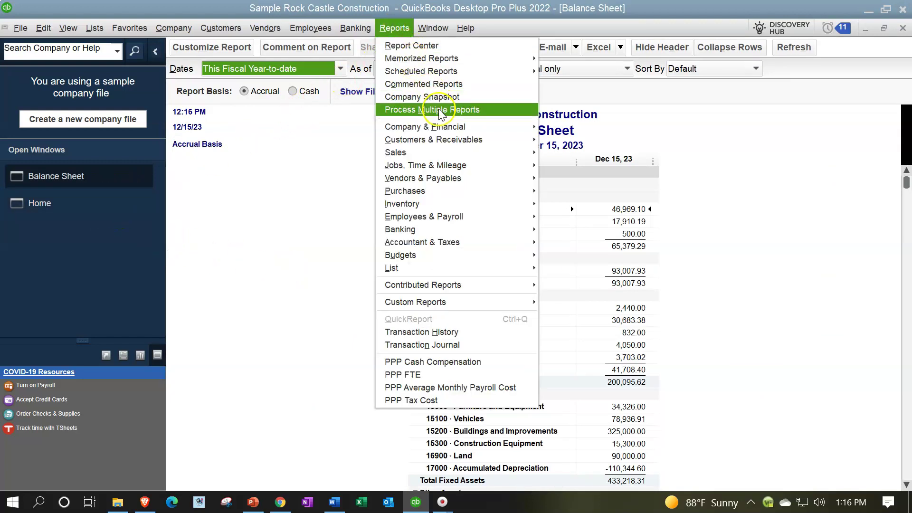
{"action": "mouse_move", "coordinate": [469, 128]}
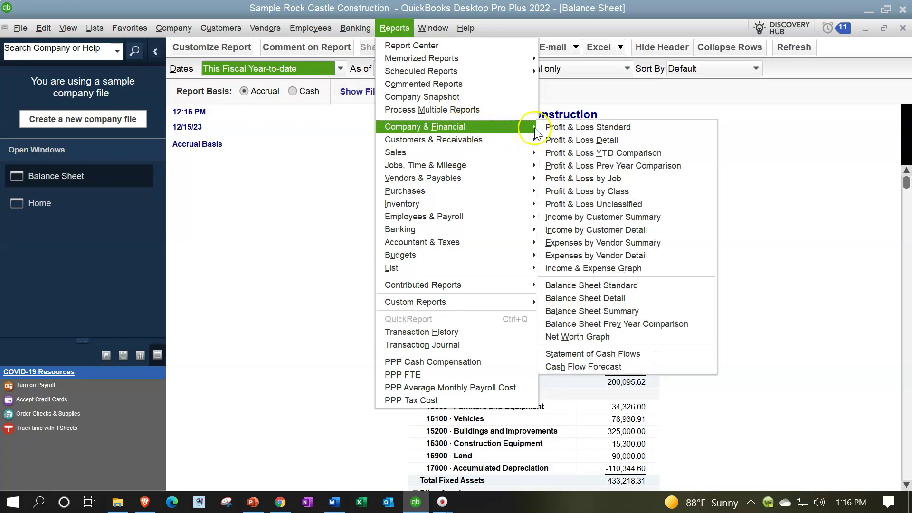
{"action": "left_click", "coordinate": [562, 128]}
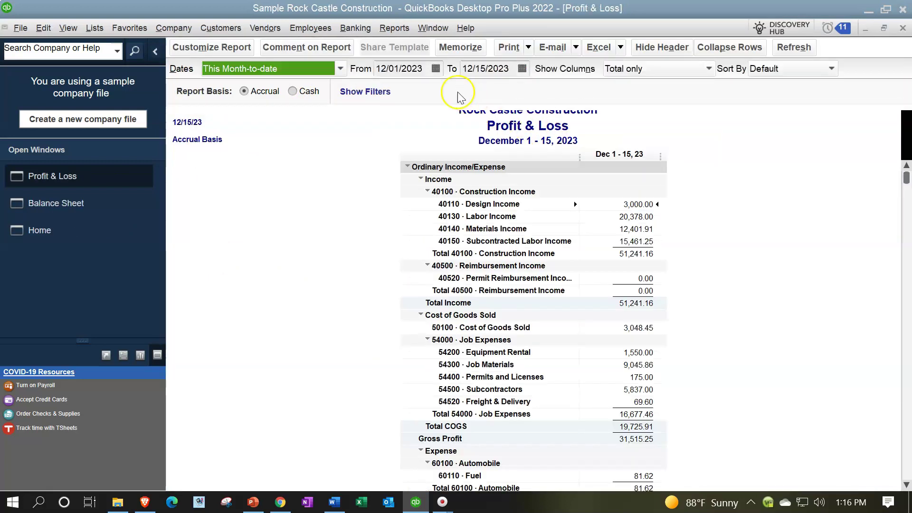
{"action": "left_click", "coordinate": [383, 67]}
{"action": "key", "text": "BackSpace"}
{"action": "key", "text": "Tab"}
{"action": "key", "text": "Tab"}
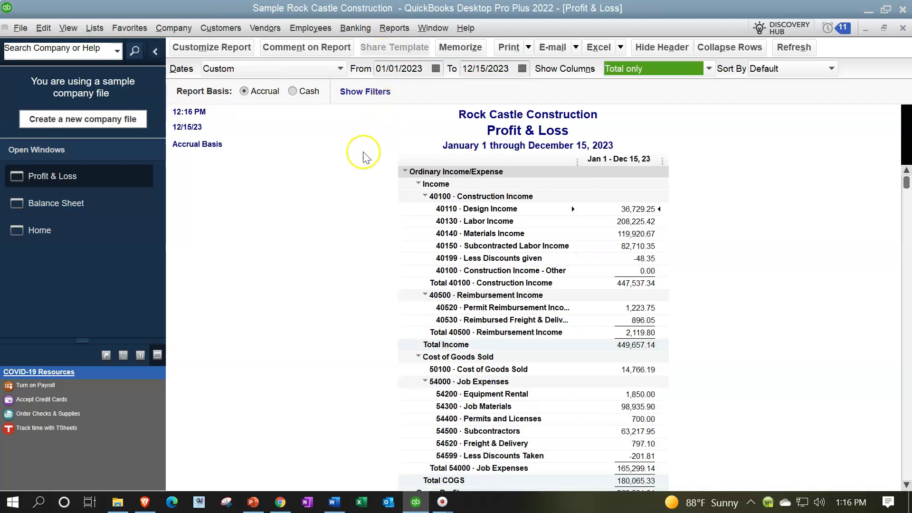
{"action": "left_click", "coordinate": [360, 169]}
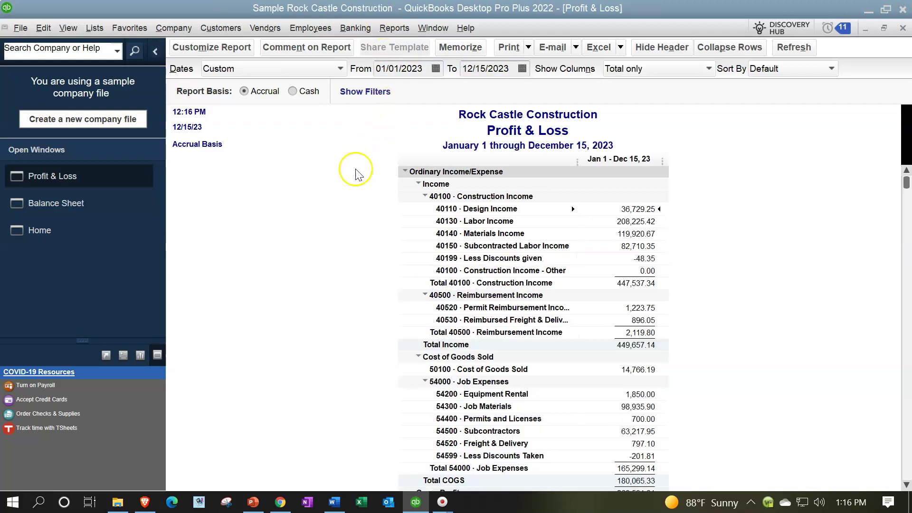
Open the Customer Center, with the Open Windows sidebar collapsed and the customer list widened.
{"action": "left_click", "coordinate": [56, 226]}
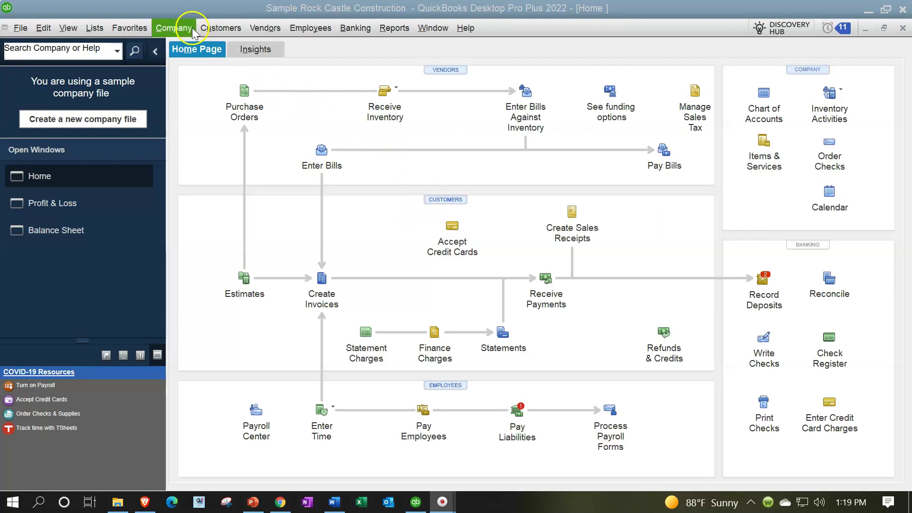
{"action": "left_click", "coordinate": [224, 27]}
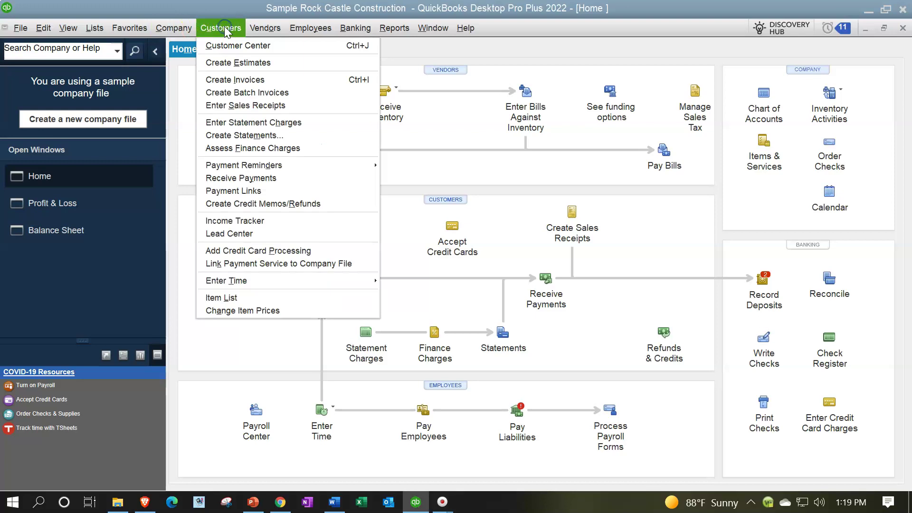
{"action": "left_click", "coordinate": [283, 47]}
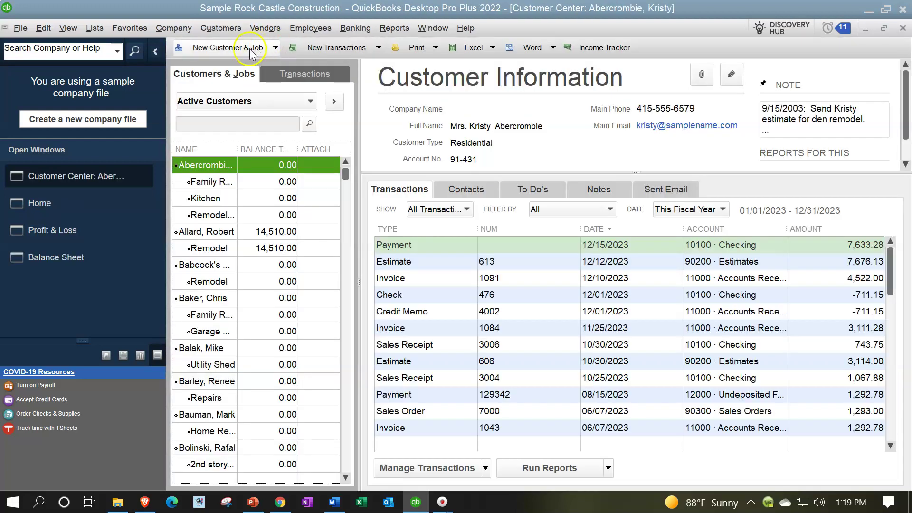
{"action": "left_click", "coordinate": [155, 51]}
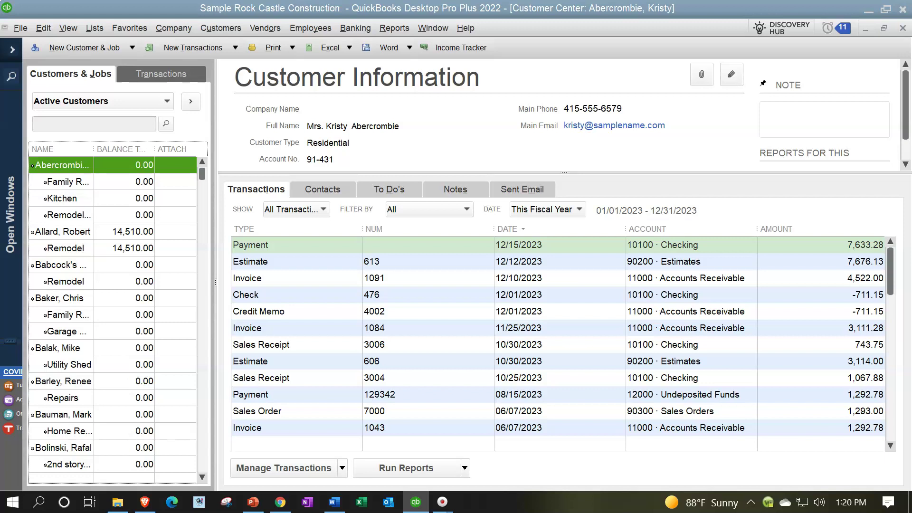
{"action": "left_click_drag", "start_coordinate": [221, 277], "coordinate": [244, 277]}
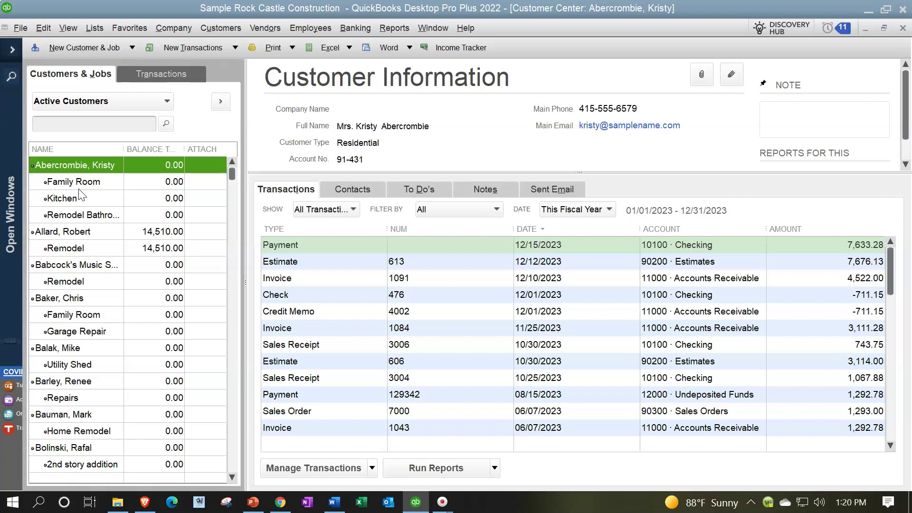
Open a blank new customer form, view its payment settings and address info, and close it without entering anything.
{"action": "left_click", "coordinate": [84, 48]}
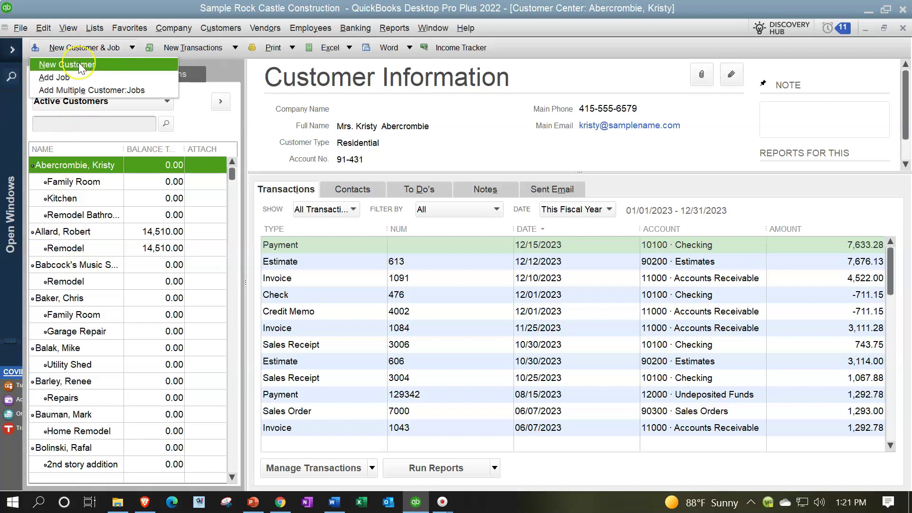
{"action": "left_click", "coordinate": [79, 65]}
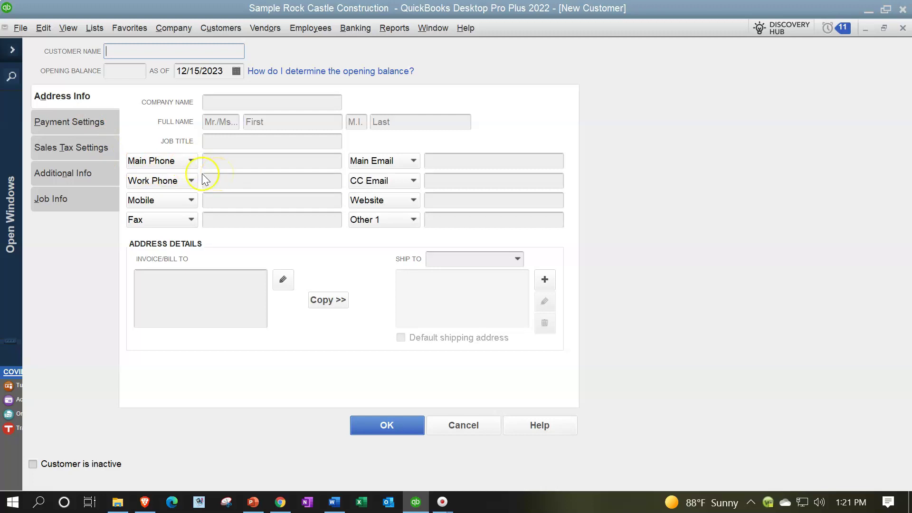
{"action": "left_click", "coordinate": [76, 122]}
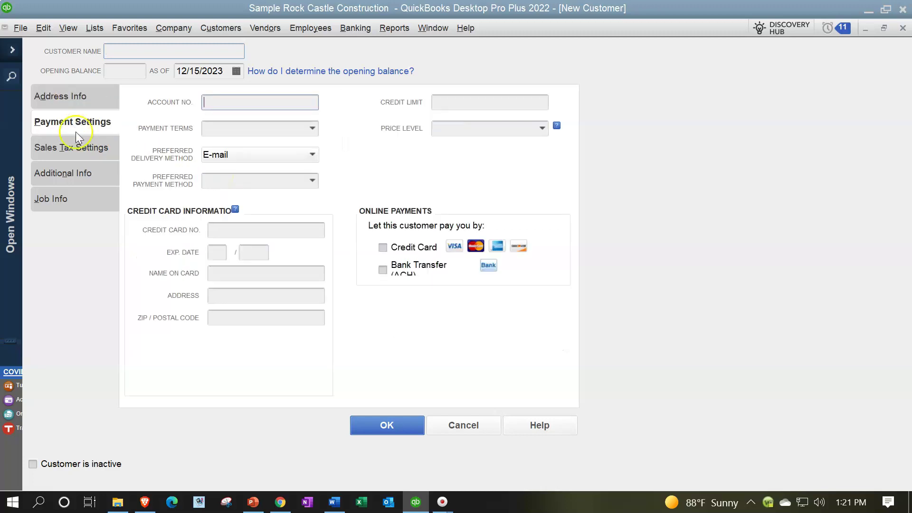
{"action": "left_click", "coordinate": [74, 104]}
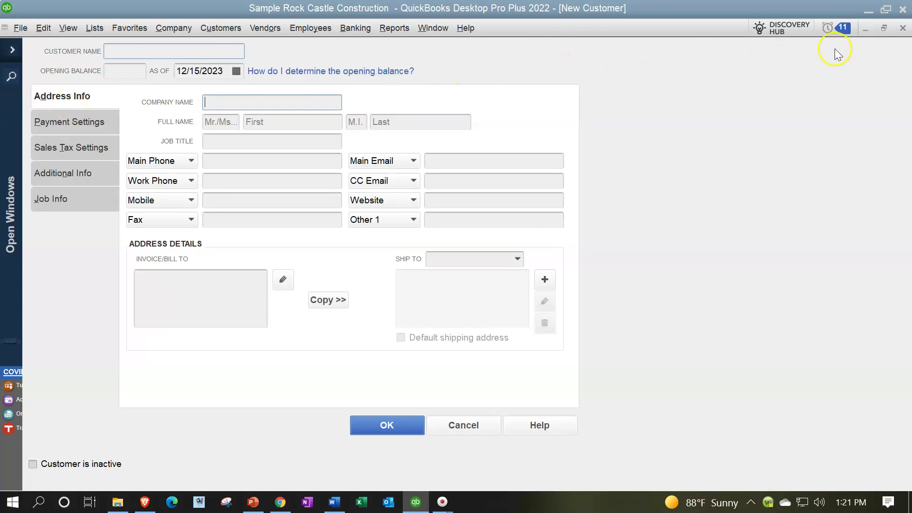
{"action": "left_click", "coordinate": [901, 28]}
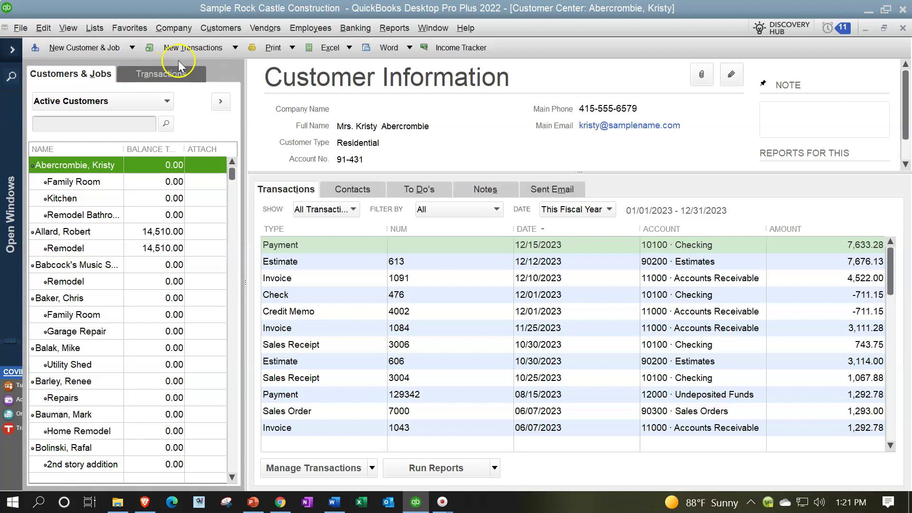
{"action": "left_click", "coordinate": [221, 49]}
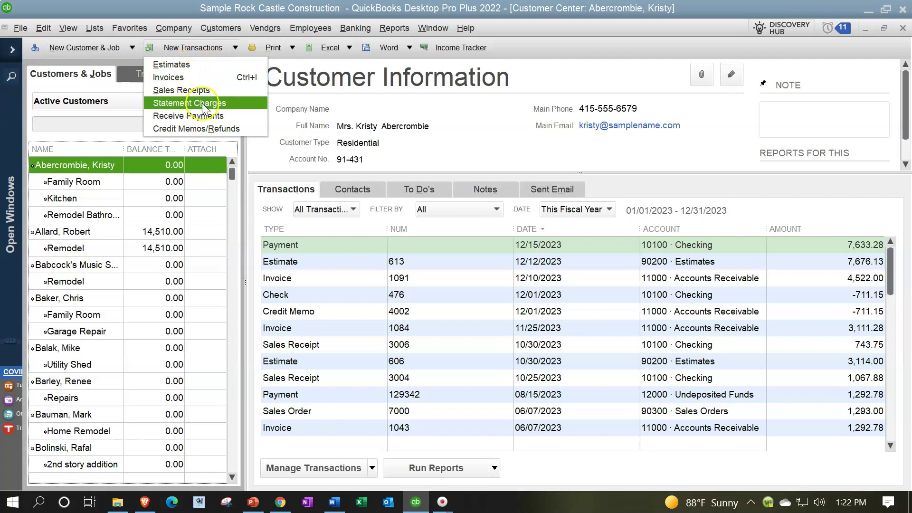
{"action": "left_click", "coordinate": [289, 51]}
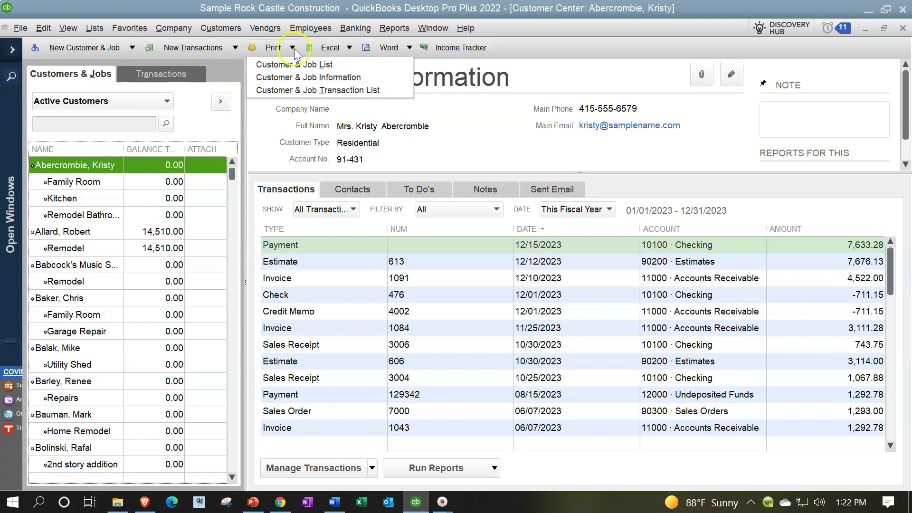
{"action": "left_click", "coordinate": [350, 49]}
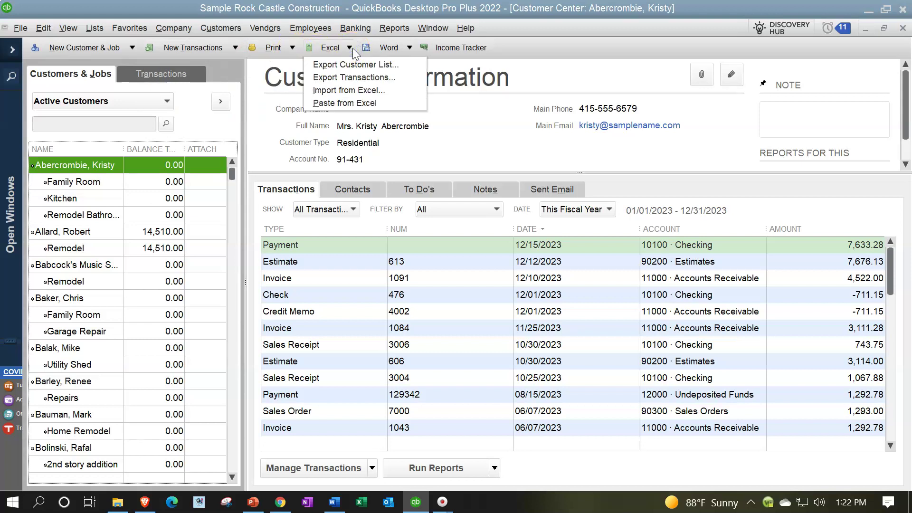
{"action": "left_click", "coordinate": [409, 47]}
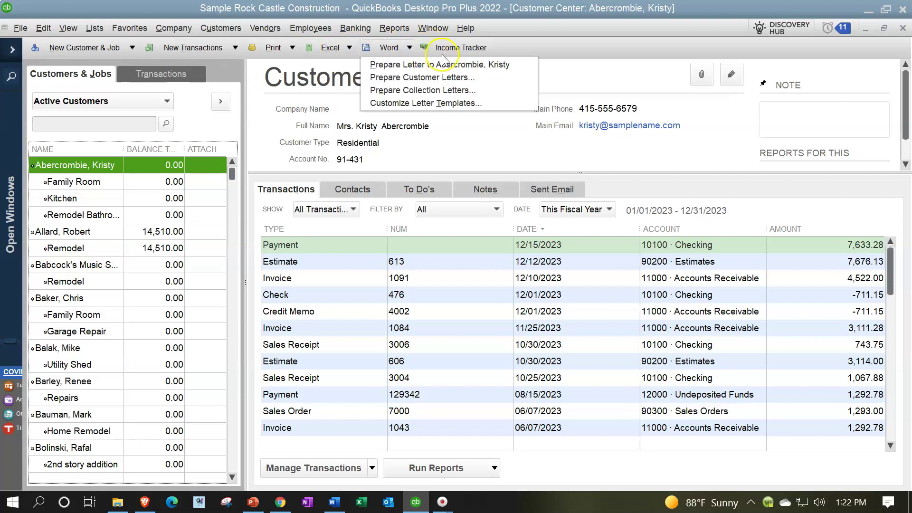
{"action": "left_click", "coordinate": [551, 55]}
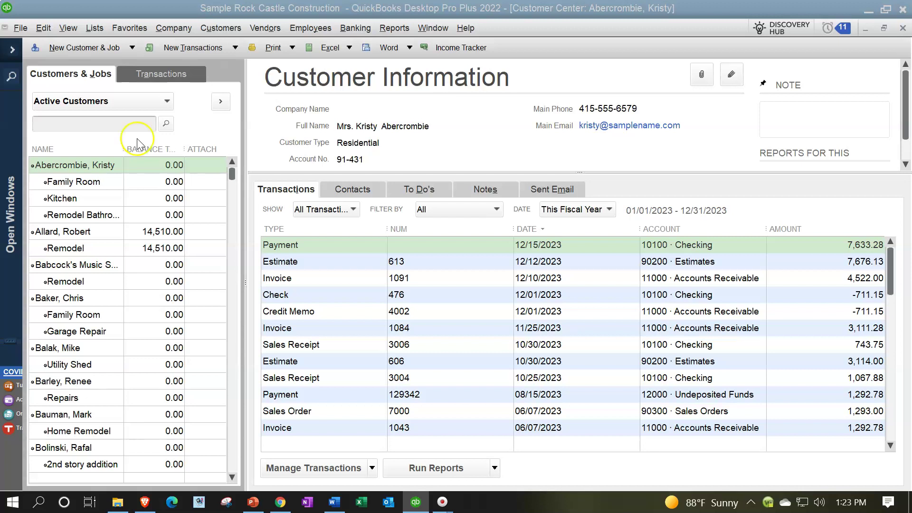
Filter the customer list to Customers with Open Balances and look through the filtered list.
{"action": "left_click", "coordinate": [167, 102]}
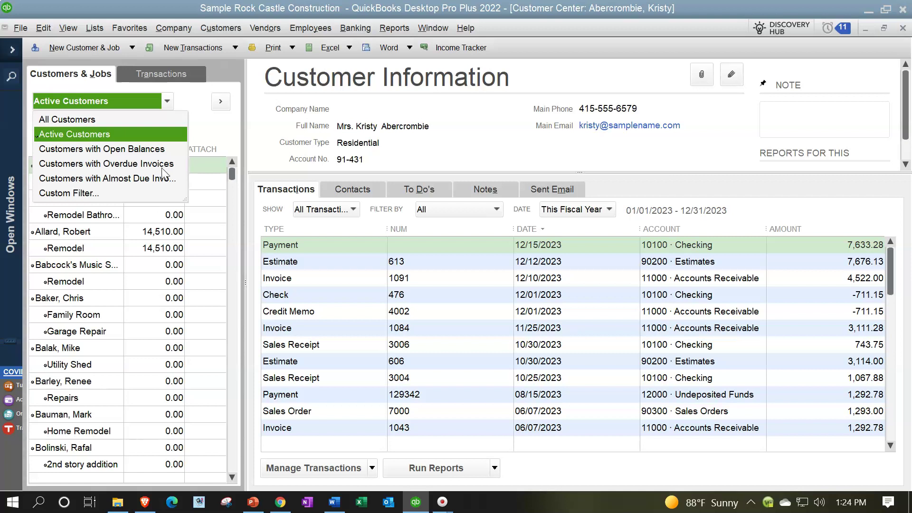
{"action": "left_click", "coordinate": [97, 149]}
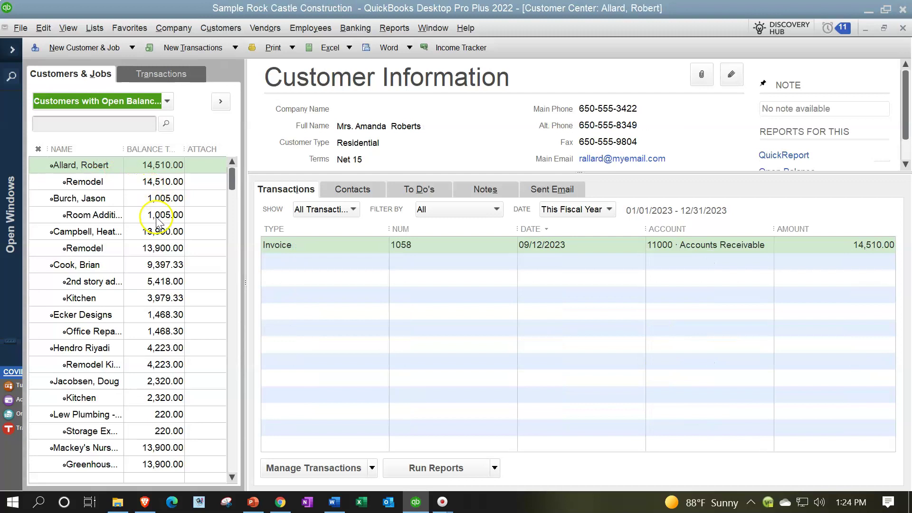
{"action": "scroll", "coordinate": [156, 221], "scroll_direction": "down", "scroll_amount": 4}
{"action": "scroll", "coordinate": [157, 221], "scroll_direction": "up", "scroll_amount": 3}
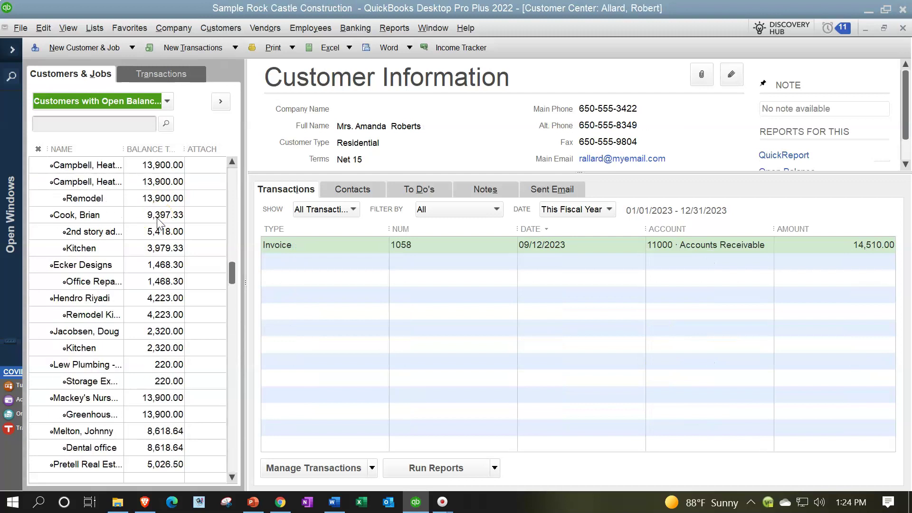
{"action": "scroll", "coordinate": [156, 227], "scroll_direction": "up", "scroll_amount": 1}
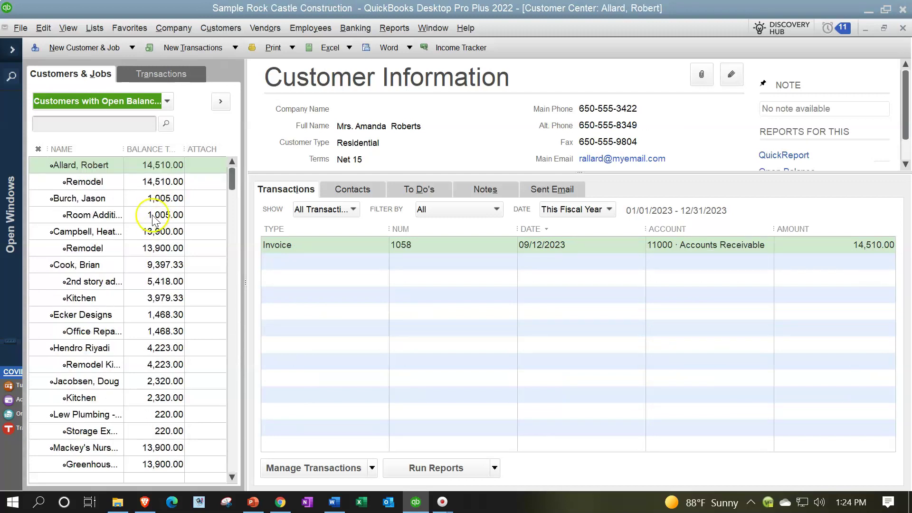
Select the second customer in the filtered list and view its edit form and attachments window, closing both without changes.
{"action": "left_click", "coordinate": [97, 198]}
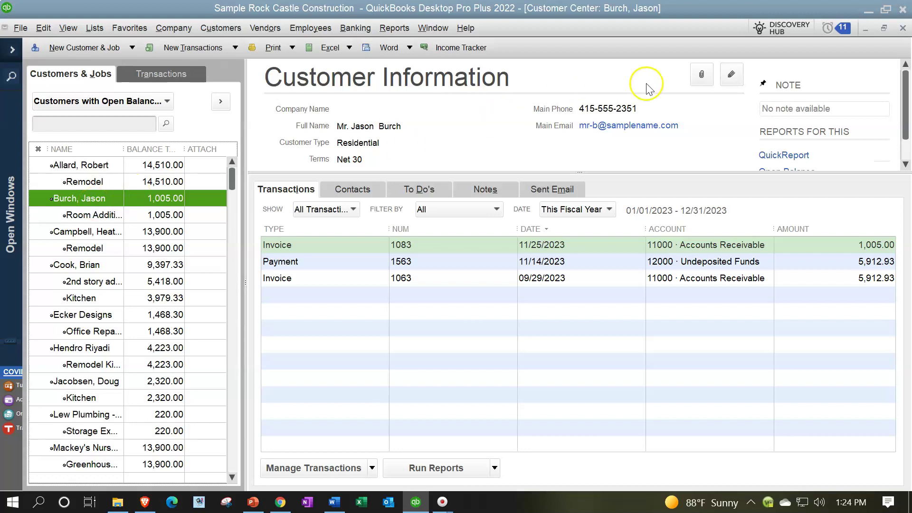
{"action": "left_click", "coordinate": [741, 80]}
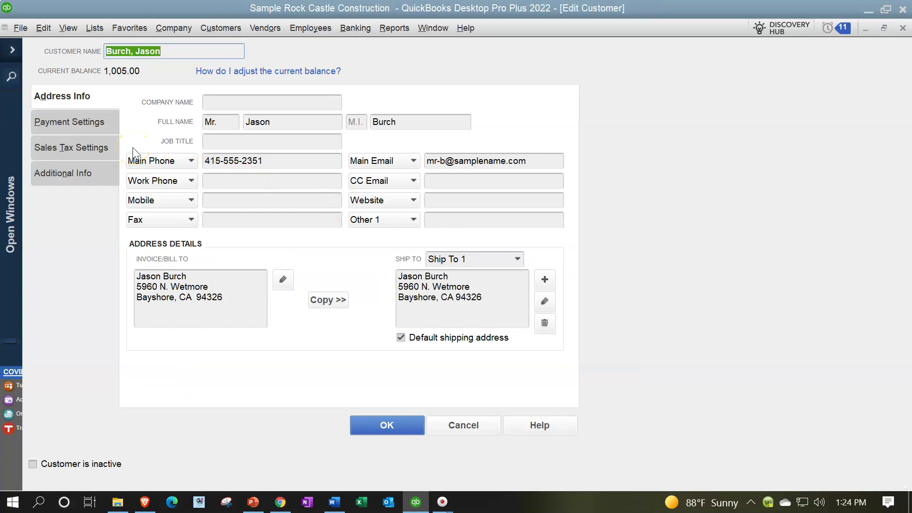
{"action": "left_click", "coordinate": [842, 30]}
{"action": "left_click", "coordinate": [904, 28]}
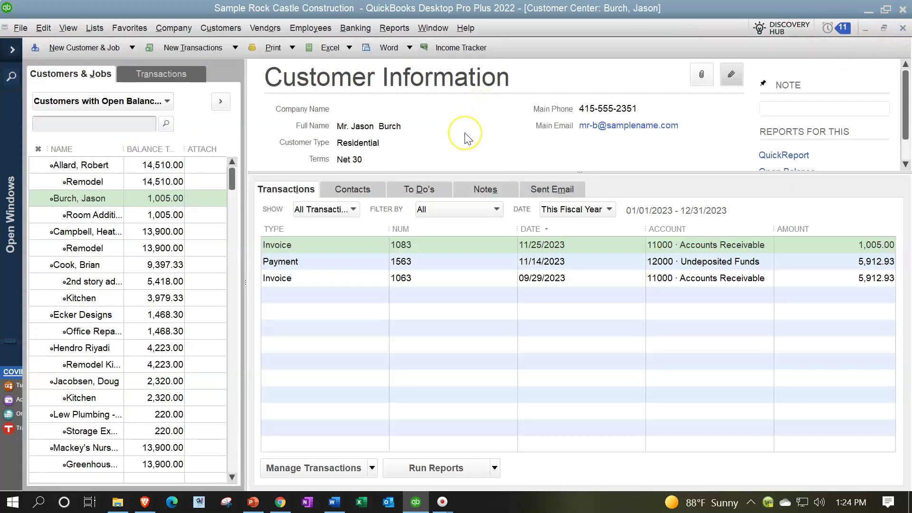
{"action": "left_click", "coordinate": [694, 83]}
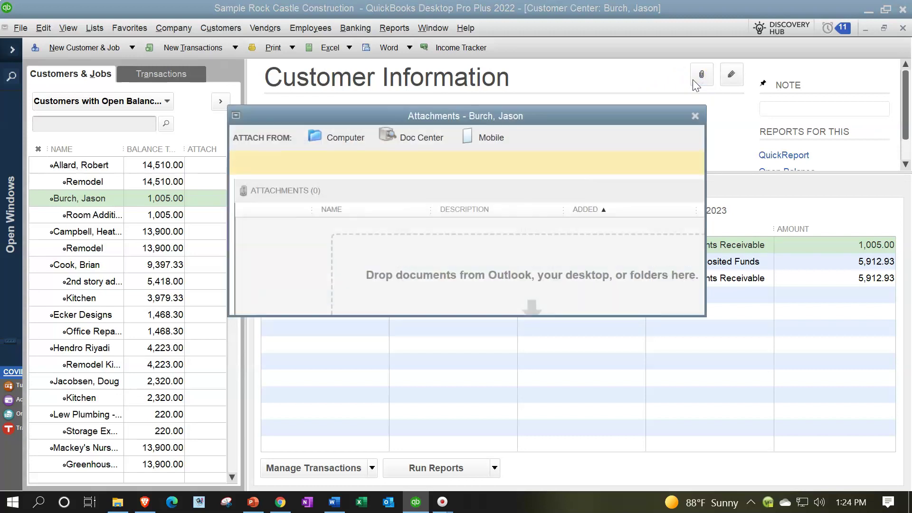
{"action": "left_click", "coordinate": [694, 115]}
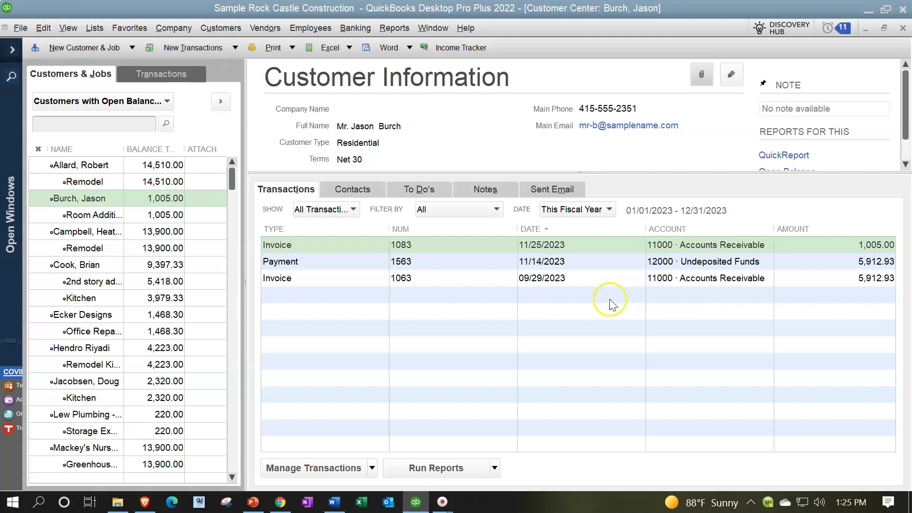
Show All Sales Transactions for the selected customer, with the filter set to All.
{"action": "left_click", "coordinate": [355, 210]}
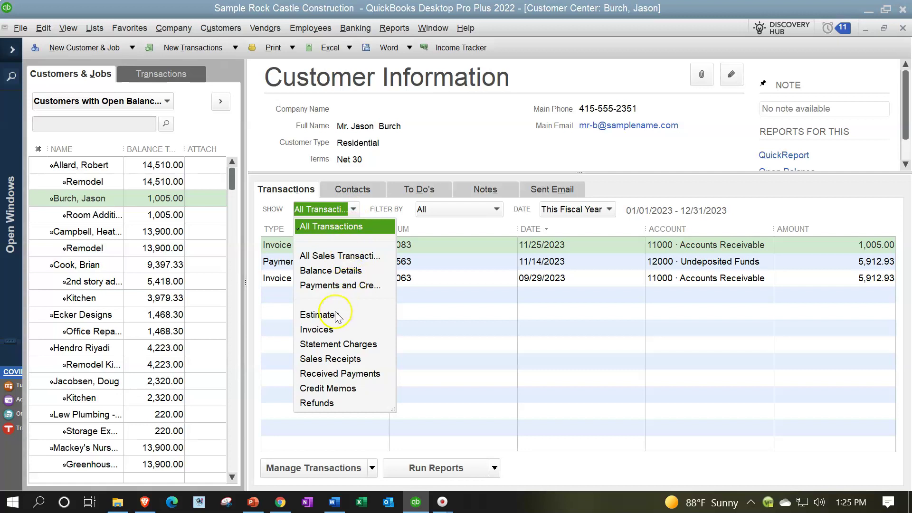
{"action": "left_click", "coordinate": [434, 135]}
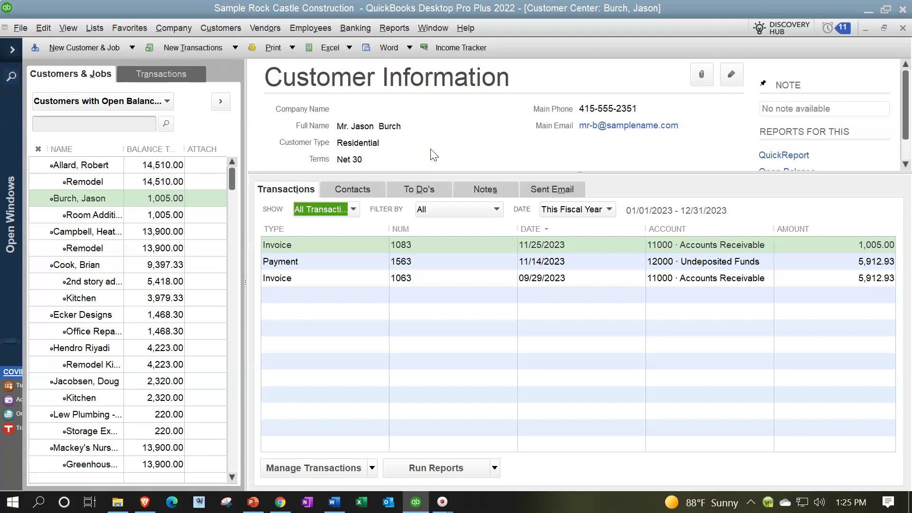
{"action": "left_click", "coordinate": [494, 210]}
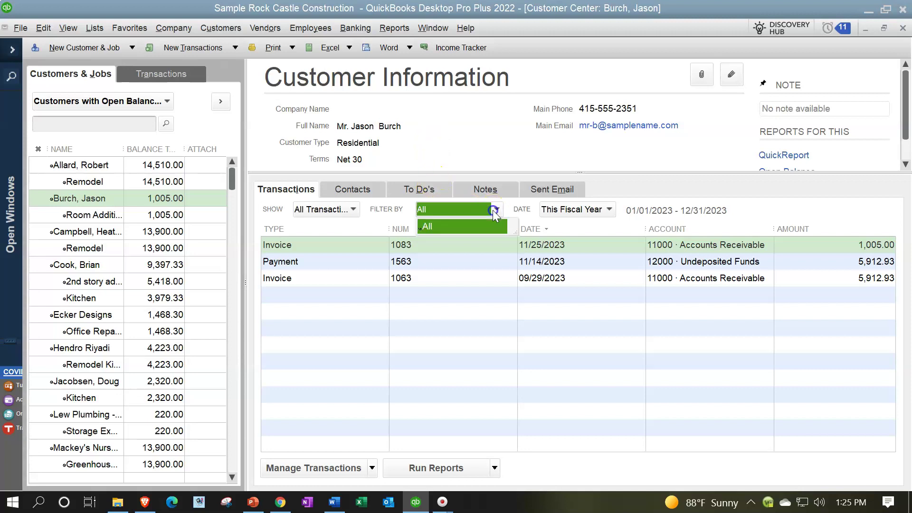
{"action": "left_click", "coordinate": [503, 226]}
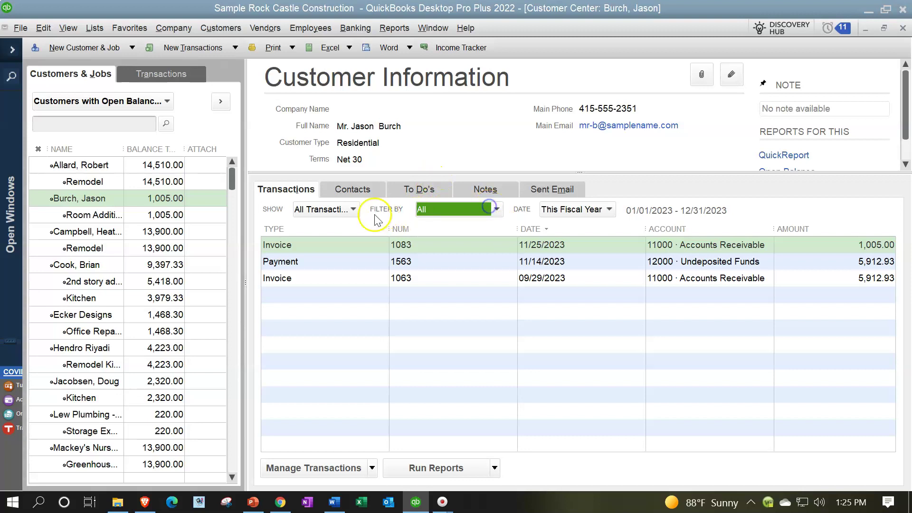
{"action": "left_click", "coordinate": [357, 213]}
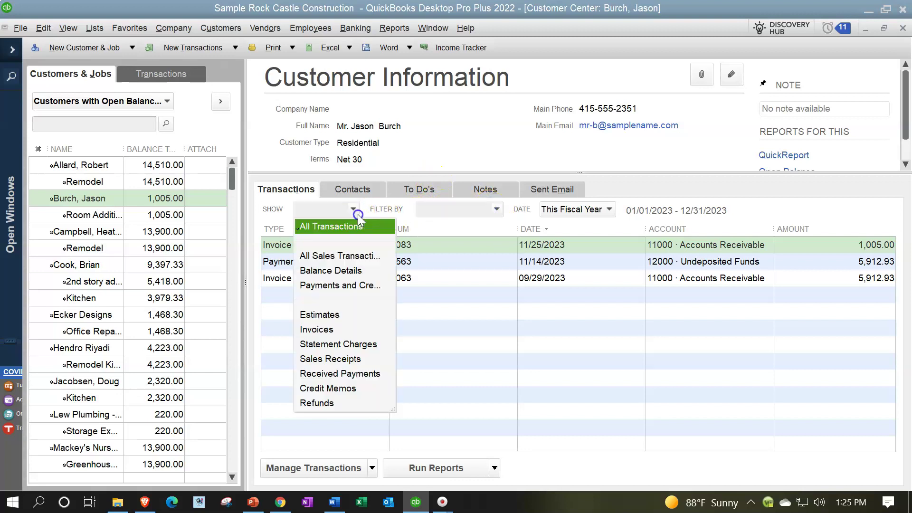
{"action": "left_click", "coordinate": [340, 257]}
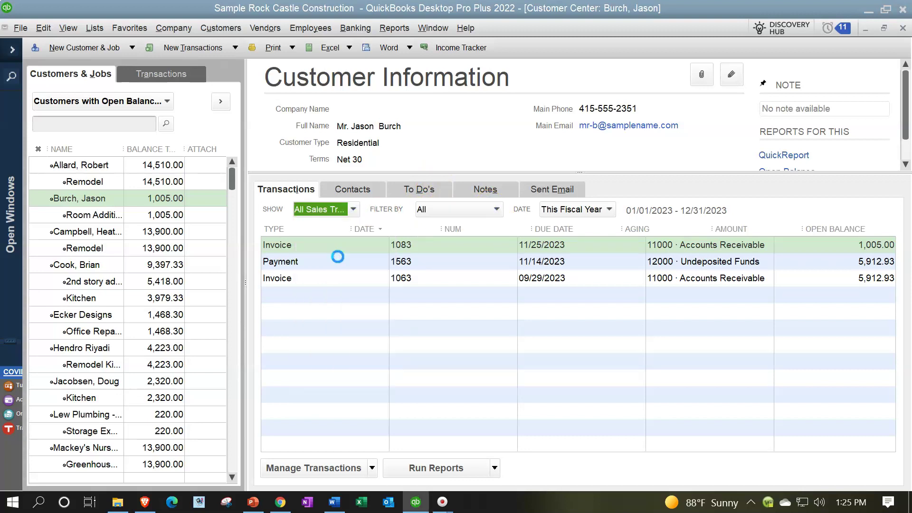
Check the selected customer's transaction filter options, view their contacts, to-dos, notes and sent email, and return to the transactions.
{"action": "left_click", "coordinate": [494, 210]}
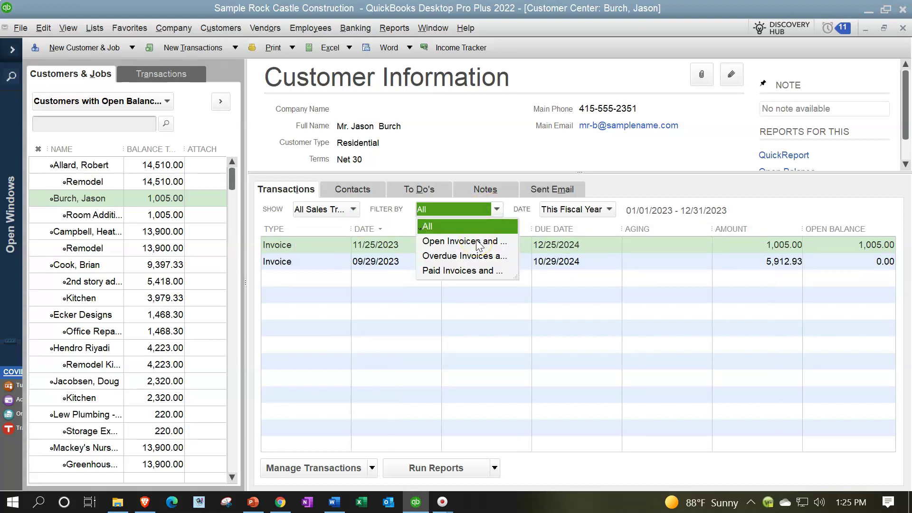
{"action": "left_click", "coordinate": [768, 197]}
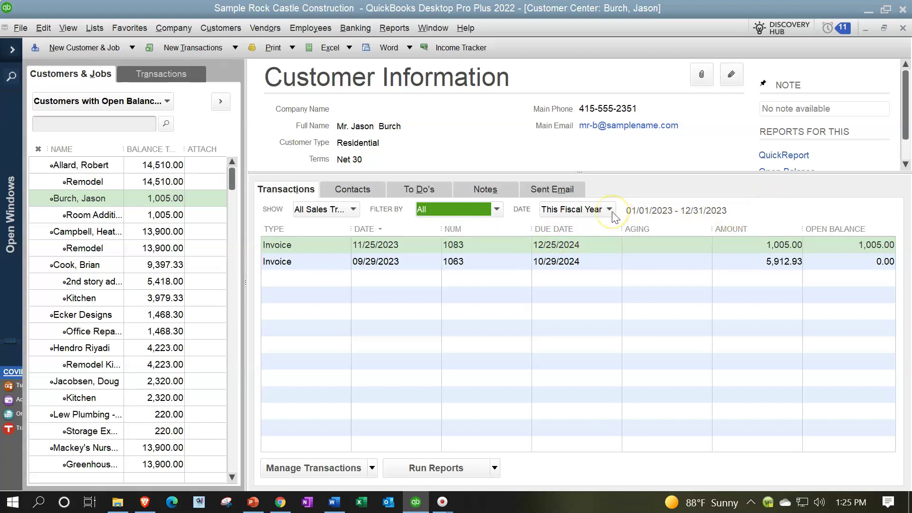
{"action": "left_click", "coordinate": [352, 189]}
{"action": "left_click", "coordinate": [324, 252]}
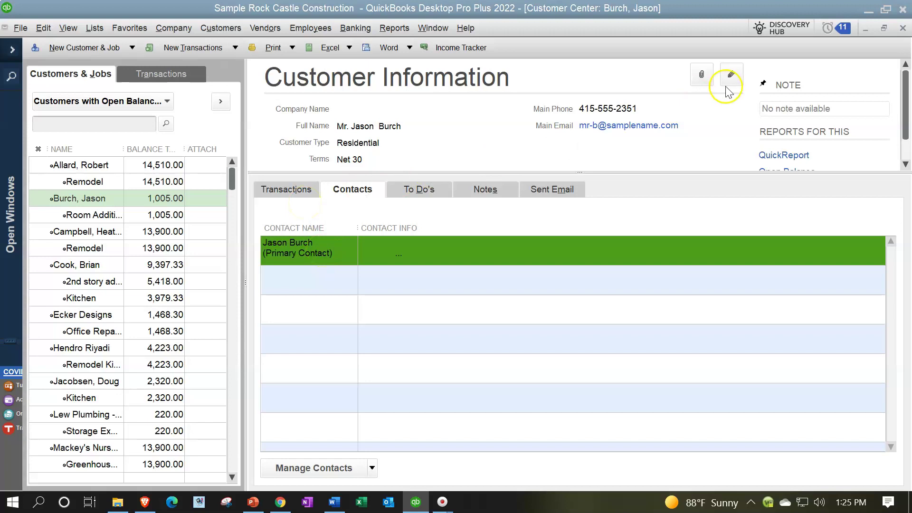
{"action": "left_click", "coordinate": [411, 190]}
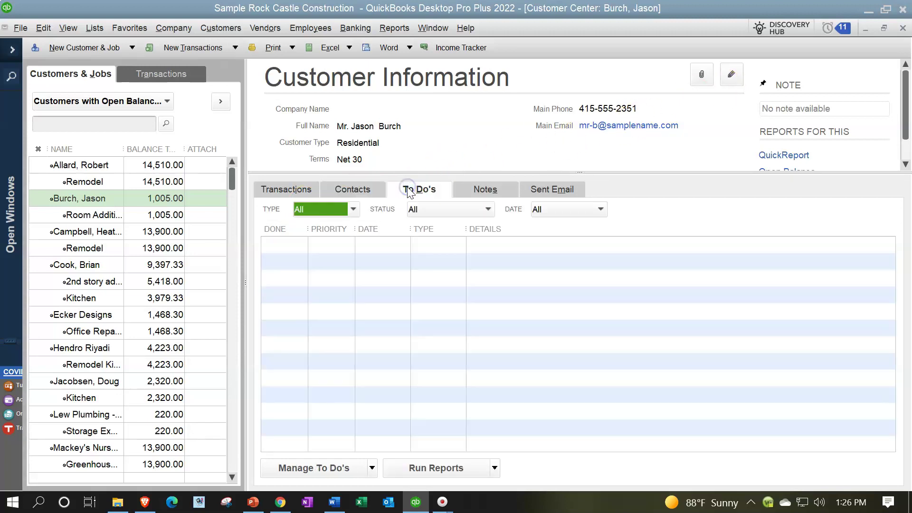
{"action": "left_click", "coordinate": [478, 192]}
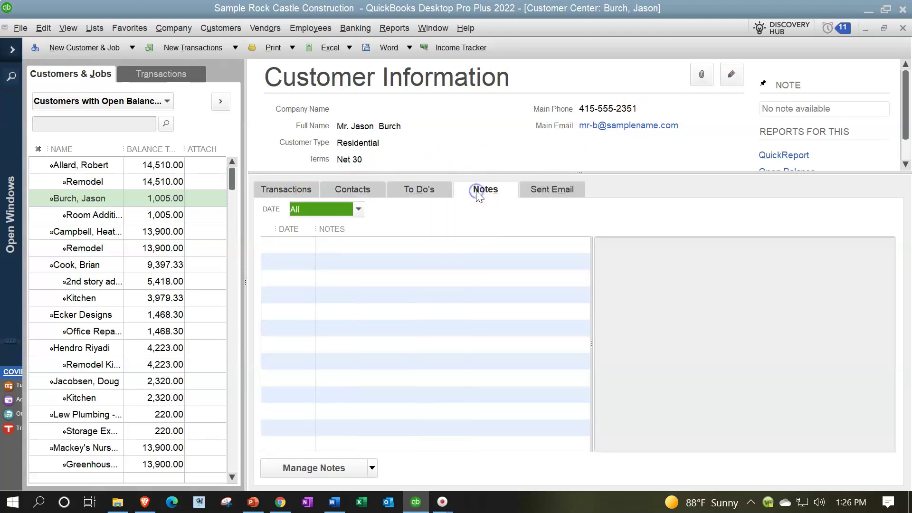
{"action": "left_click", "coordinate": [543, 193]}
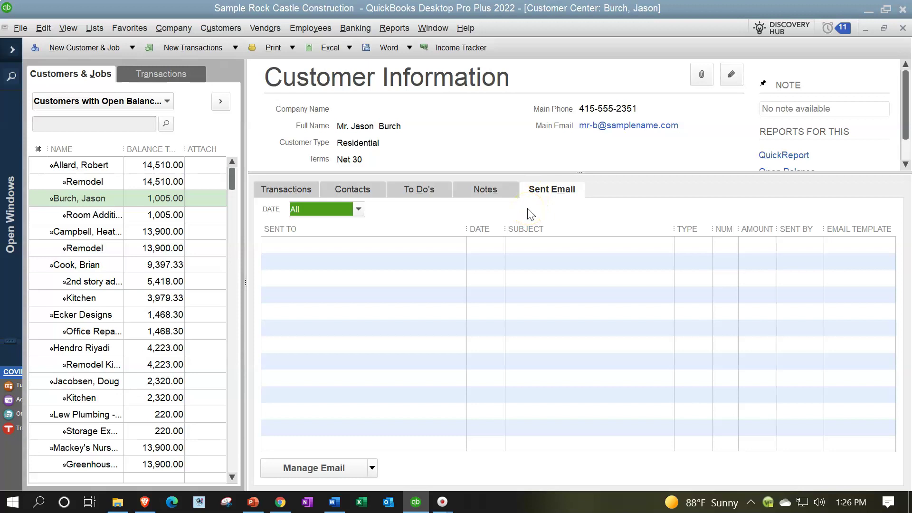
{"action": "left_click", "coordinate": [277, 193]}
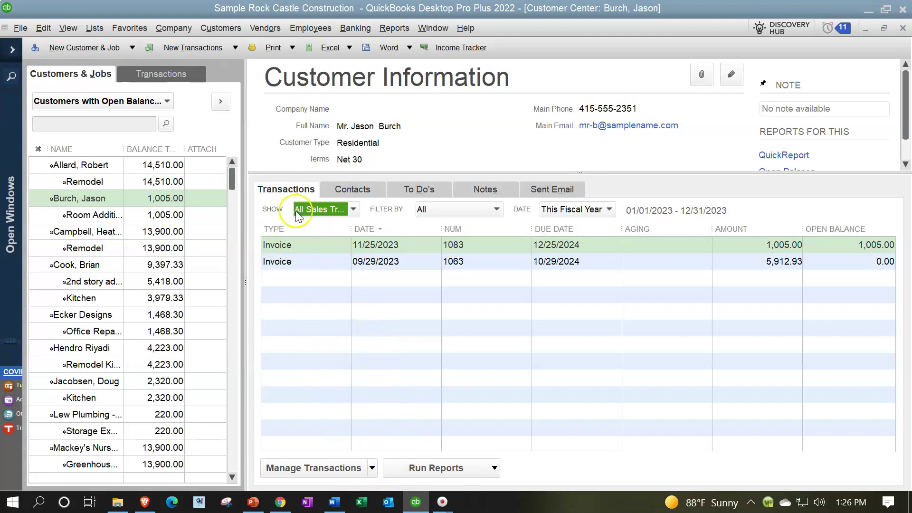
Switch from the customer list to transactions by type, viewing Estimates and listing all Invoices for This Fiscal Year.
{"action": "left_click", "coordinate": [152, 75]}
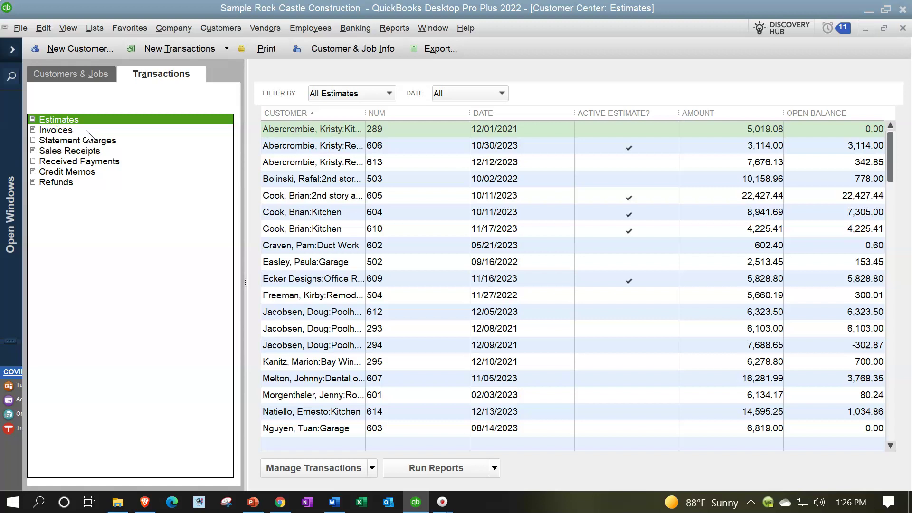
{"action": "left_click", "coordinate": [72, 135]}
{"action": "left_click", "coordinate": [68, 78]}
{"action": "left_click", "coordinate": [64, 130]}
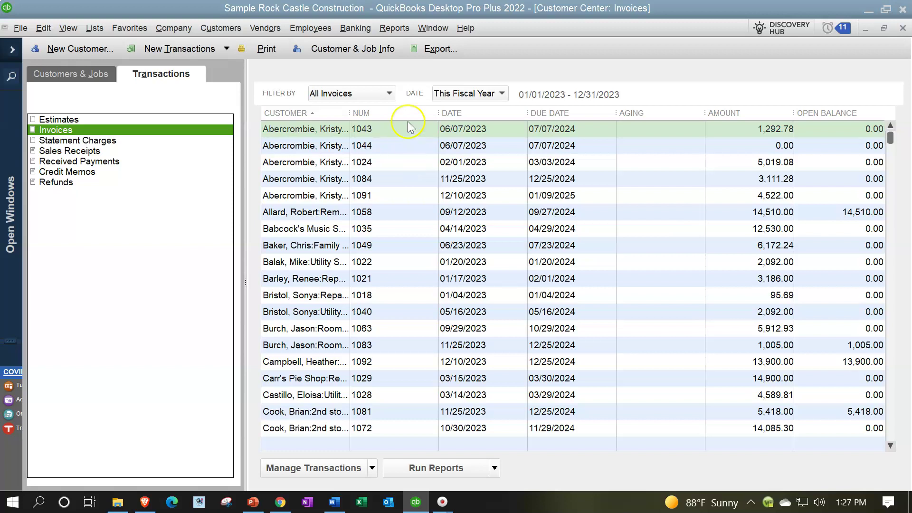
Filter the invoice list by Open Invoices, Overdue Invoices and All Invoices, and view the date range options, keeping This Fiscal Year.
{"action": "left_click", "coordinate": [389, 93]}
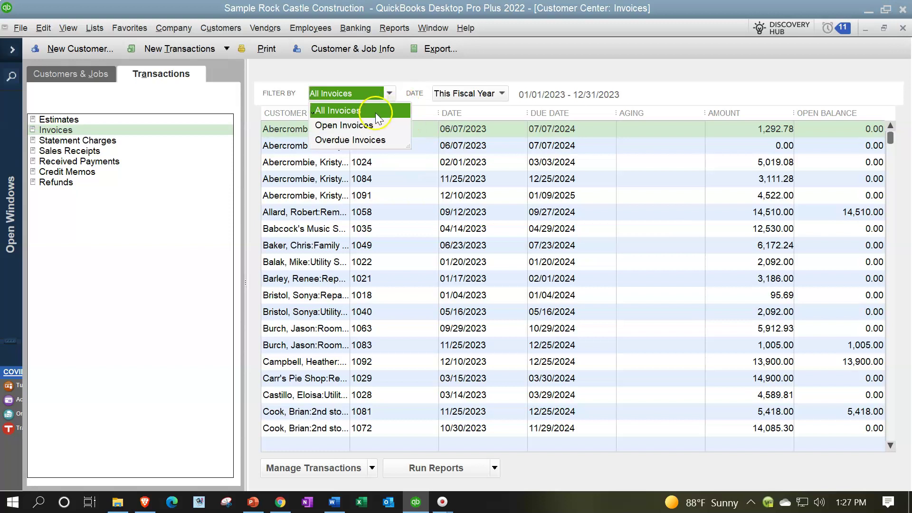
{"action": "left_click", "coordinate": [355, 126]}
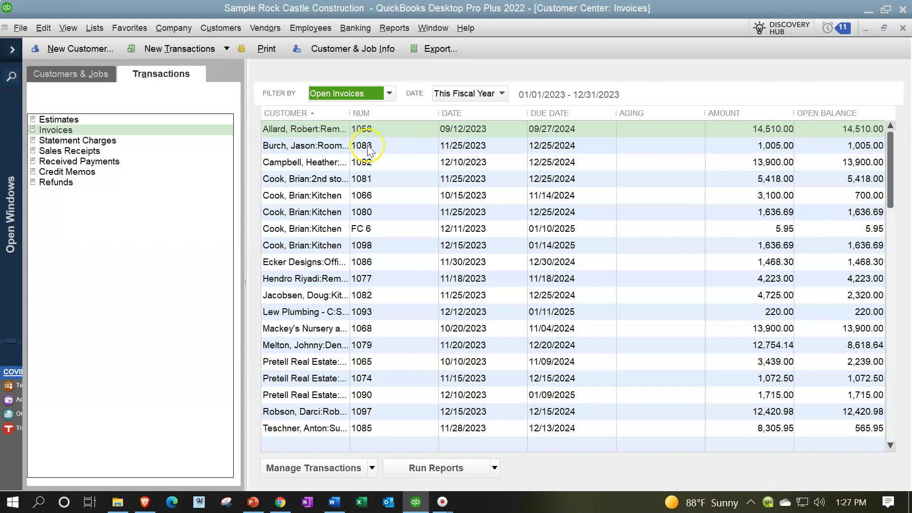
{"action": "left_click", "coordinate": [390, 93]}
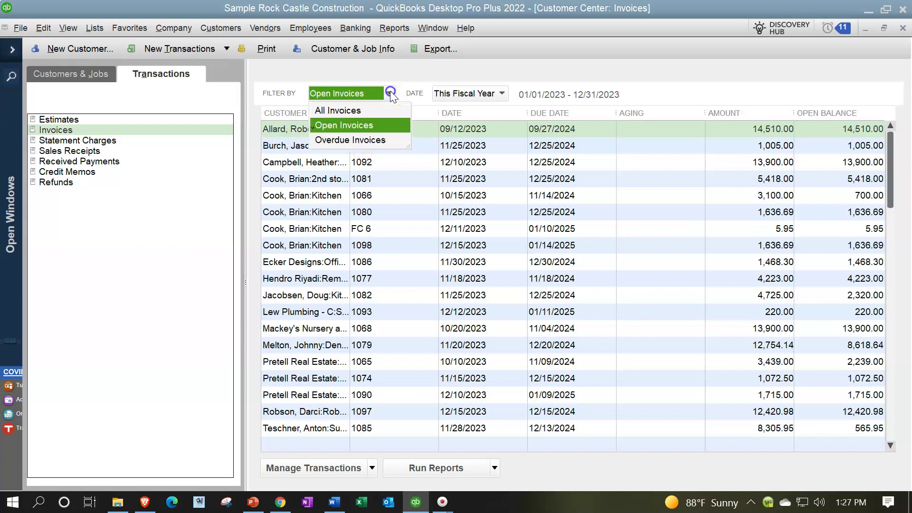
{"action": "left_click", "coordinate": [374, 141]}
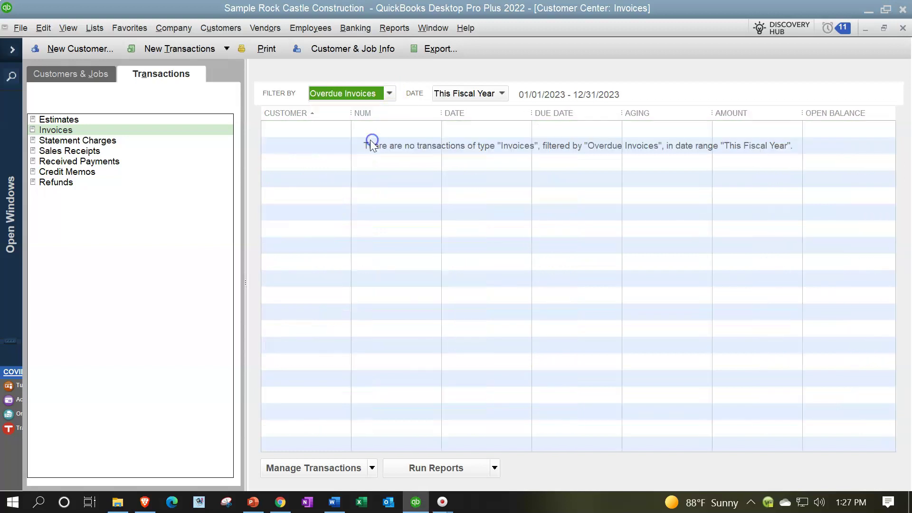
{"action": "left_click", "coordinate": [389, 92]}
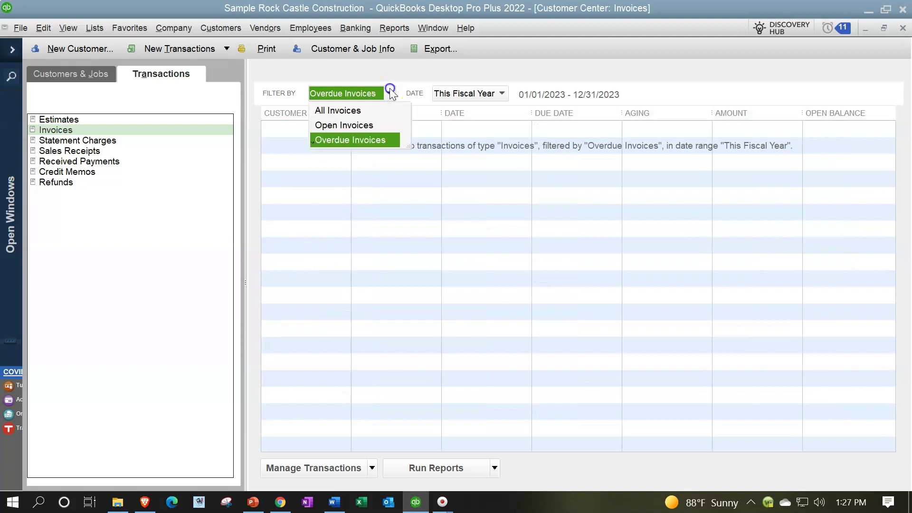
{"action": "left_click", "coordinate": [364, 112]}
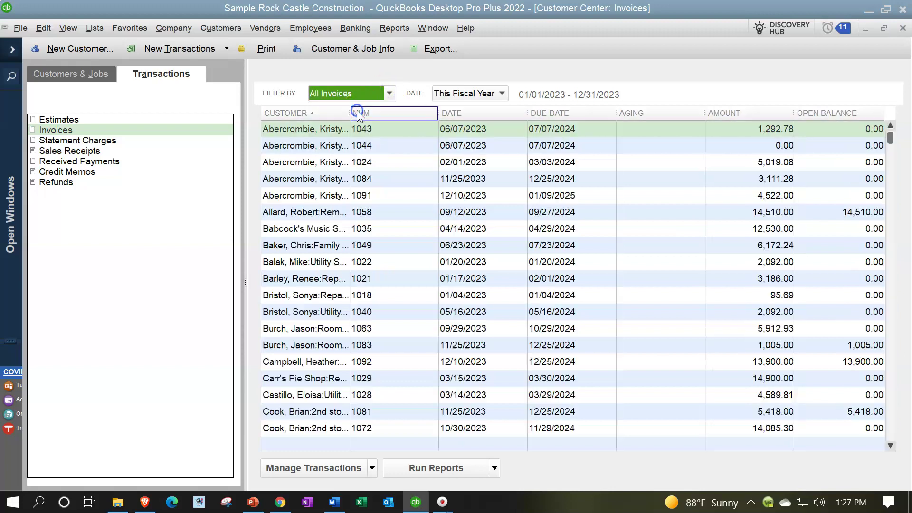
{"action": "left_click", "coordinate": [501, 94]}
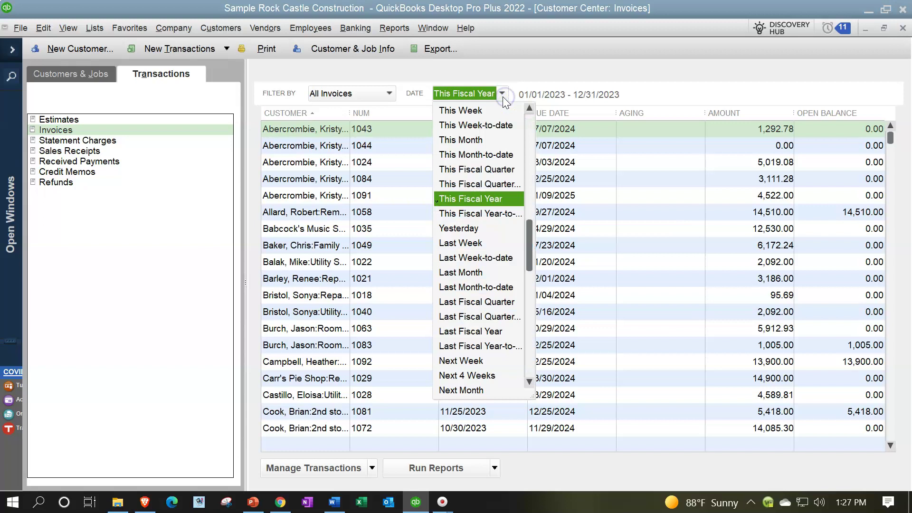
{"action": "left_click", "coordinate": [503, 95]}
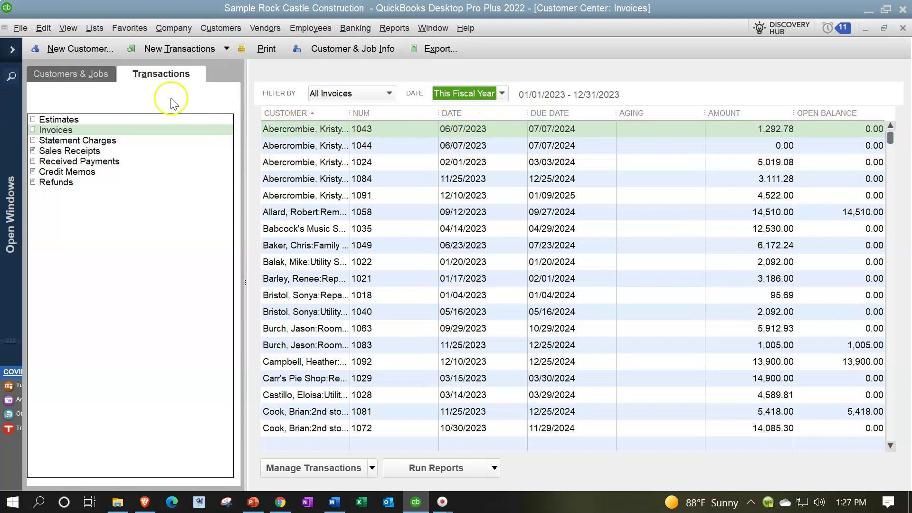
Return to the customer list, expand the list of open windows, and bring up the Balance Sheet's Accounts Receivable amount.
{"action": "left_click", "coordinate": [90, 74]}
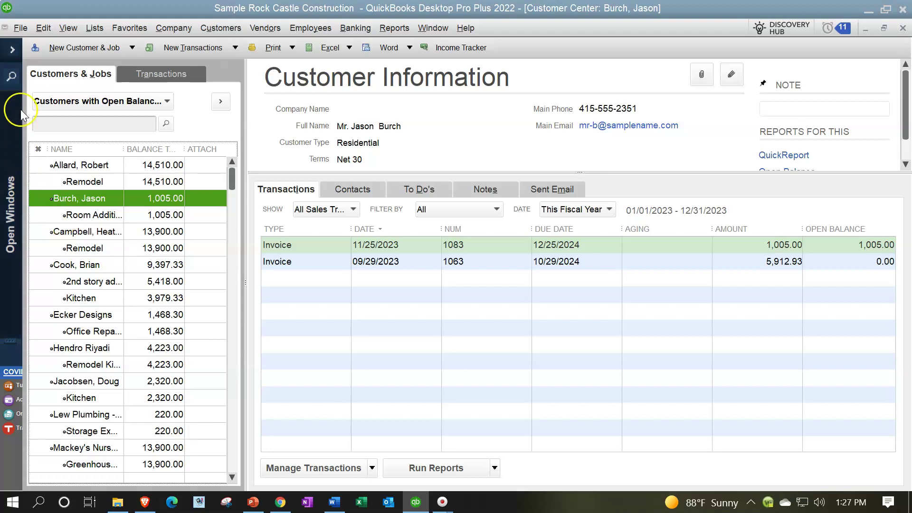
{"action": "left_click", "coordinate": [18, 53]}
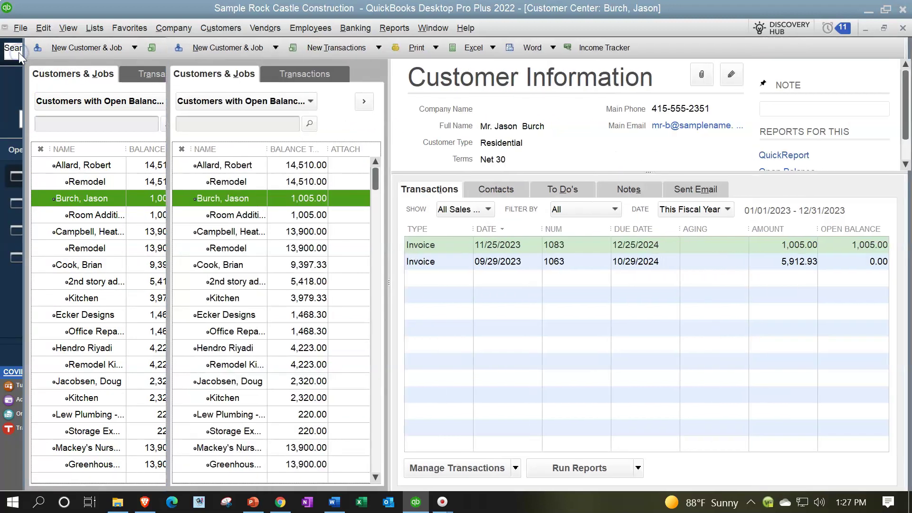
{"action": "left_click", "coordinate": [48, 255]}
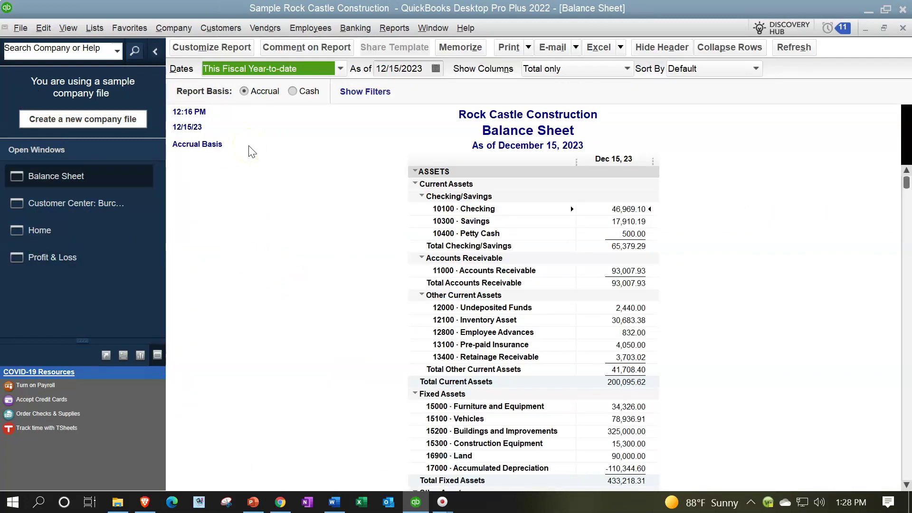
{"action": "left_click", "coordinate": [629, 271]}
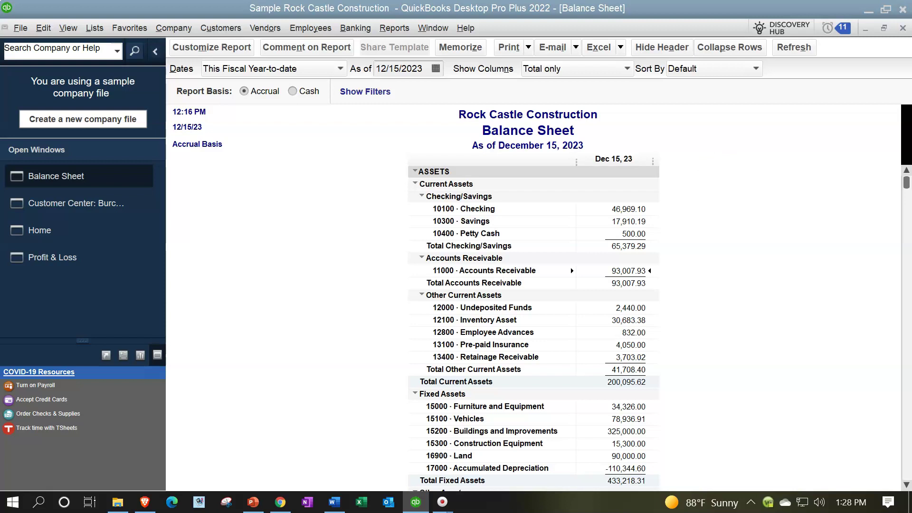
Run the Customer Balance Detail report from the Customers & Receivables reports.
{"action": "left_click", "coordinate": [383, 29]}
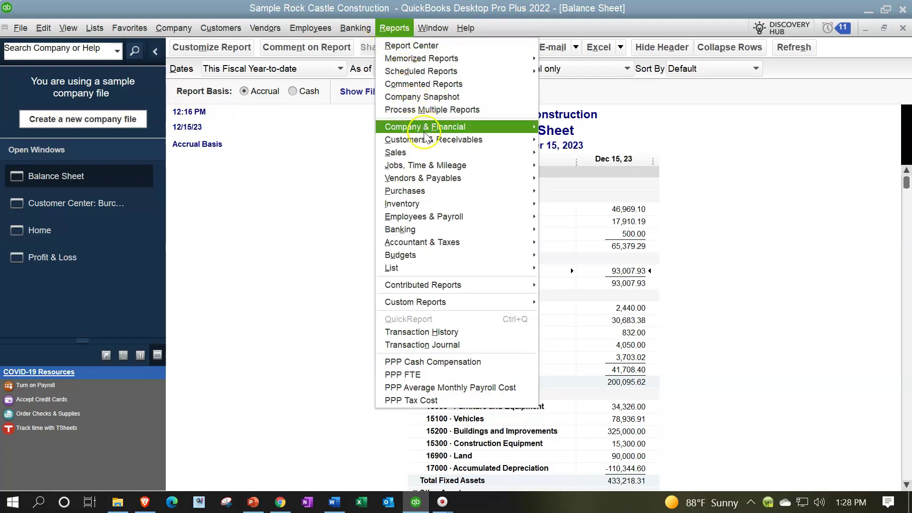
{"action": "mouse_move", "coordinate": [425, 133]}
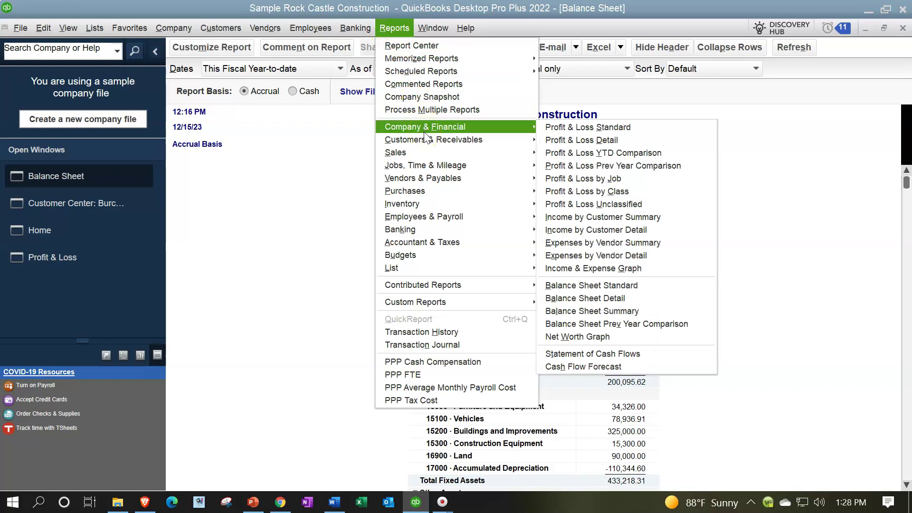
{"action": "left_click", "coordinate": [495, 140]}
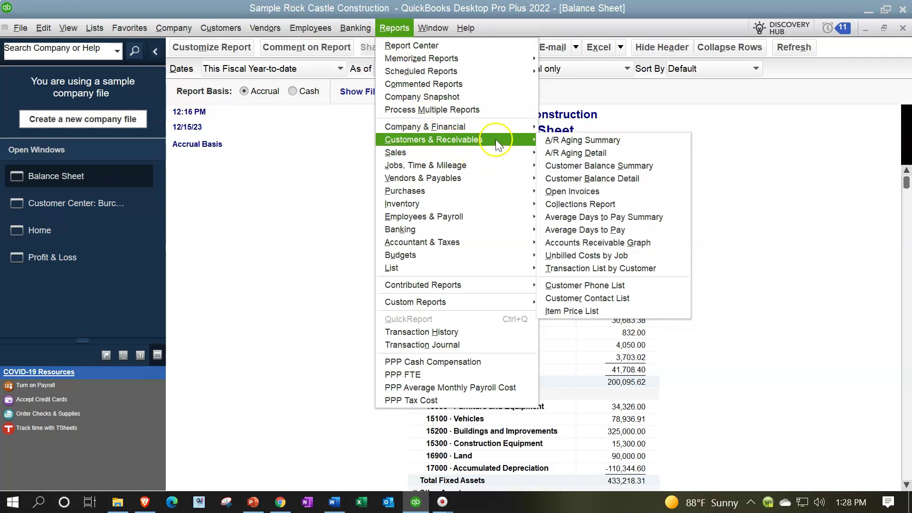
{"action": "left_click", "coordinate": [566, 179]}
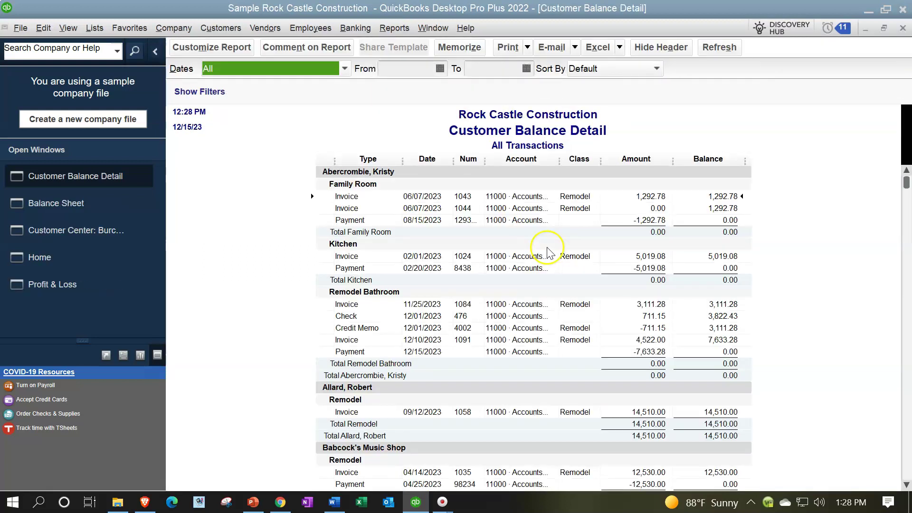
Review the Customer Balance Detail report through to its total and compare it with Accounts Receivable on the Balance Sheet.
{"action": "scroll", "coordinate": [663, 249], "scroll_direction": "down", "scroll_amount": 3}
{"action": "scroll", "coordinate": [664, 244], "scroll_direction": "down", "scroll_amount": 4}
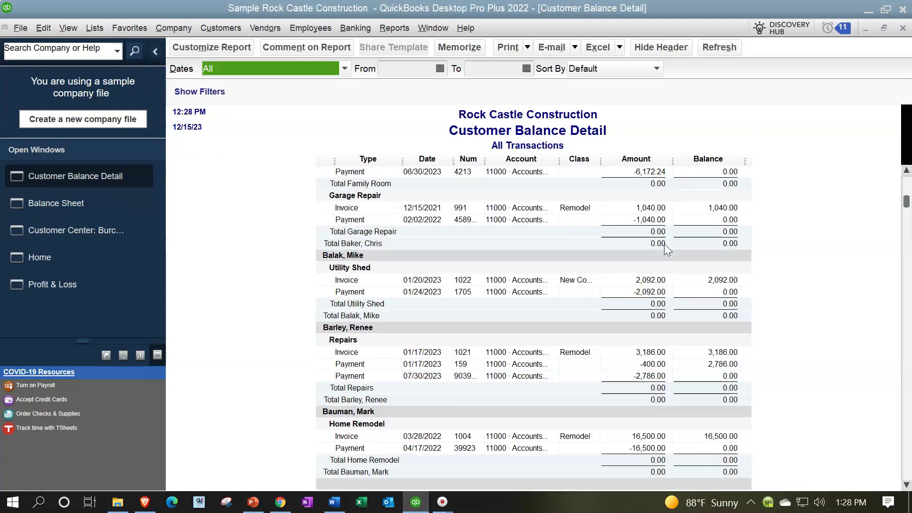
{"action": "left_click_drag", "start_coordinate": [906, 190], "coordinate": [893, 492]}
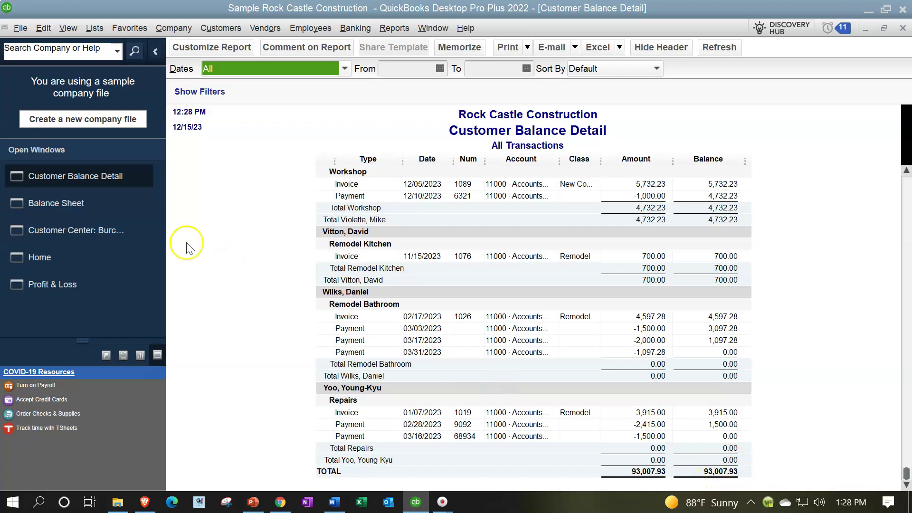
{"action": "left_click", "coordinate": [104, 203]}
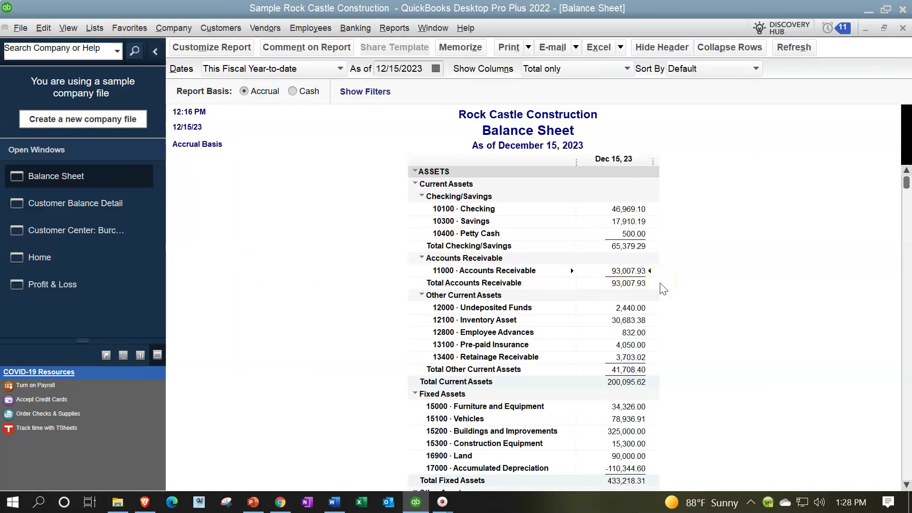
{"action": "left_click", "coordinate": [647, 260]}
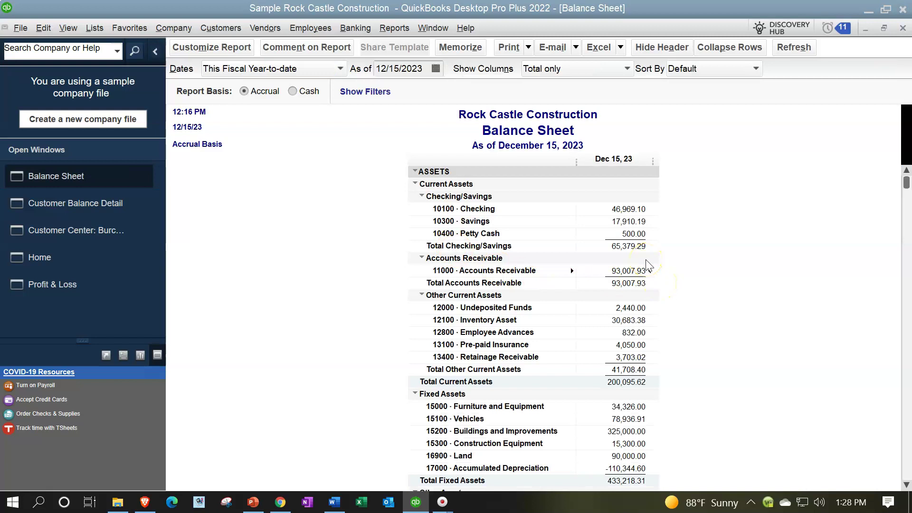